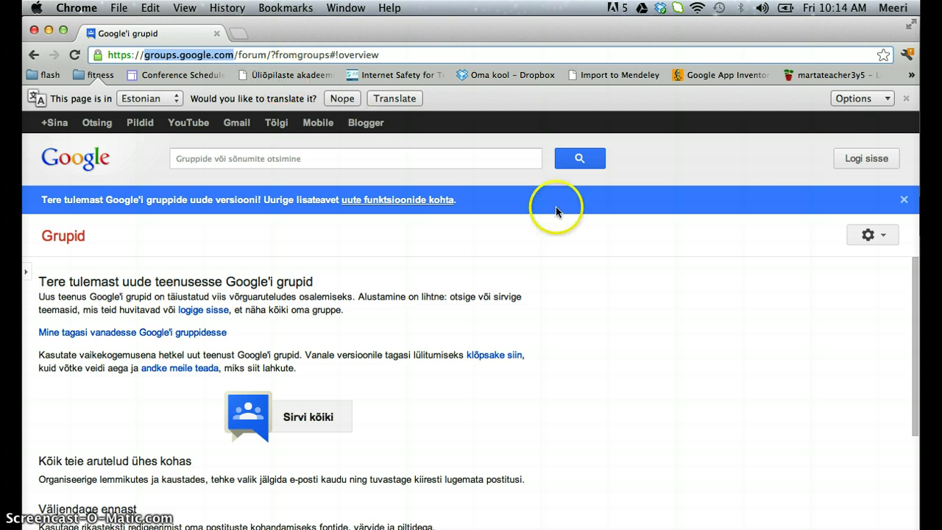
- Begin signing in to a Google account from the Google Groups welcome page via 'Logi sisse'
{"action": "left_click", "coordinate": [868, 159]}
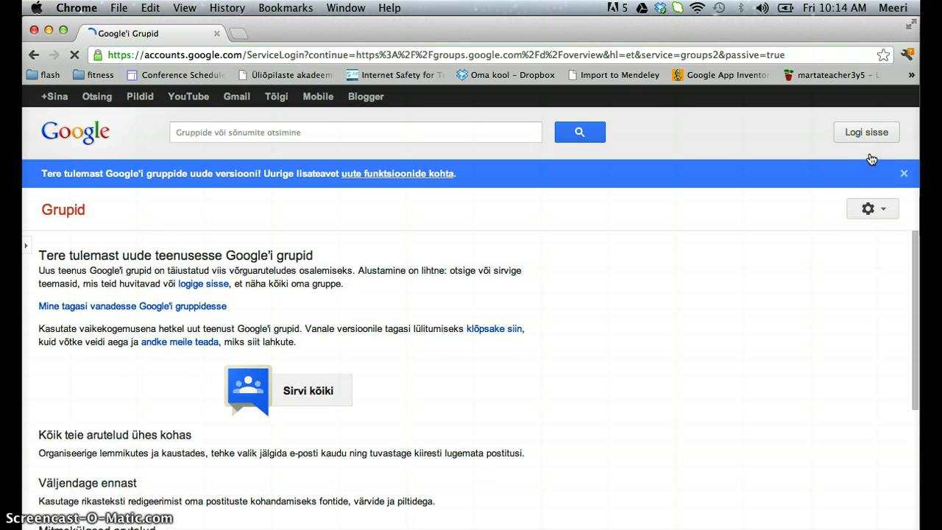
- Sign in with the school account's e-mail and password, with 'Jääge sisselogituks' unticked
{"action": "left_click", "coordinate": [867, 133]}
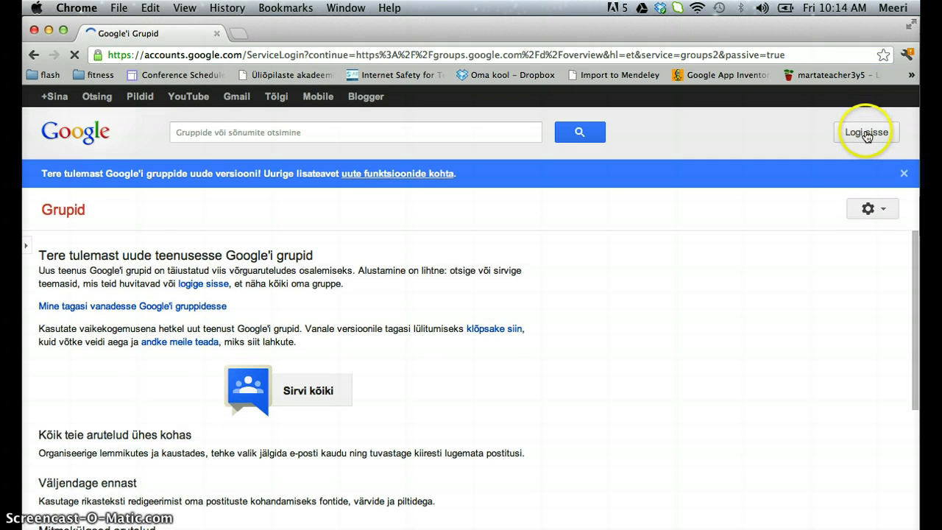
{"action": "left_click", "coordinate": [662, 236]}
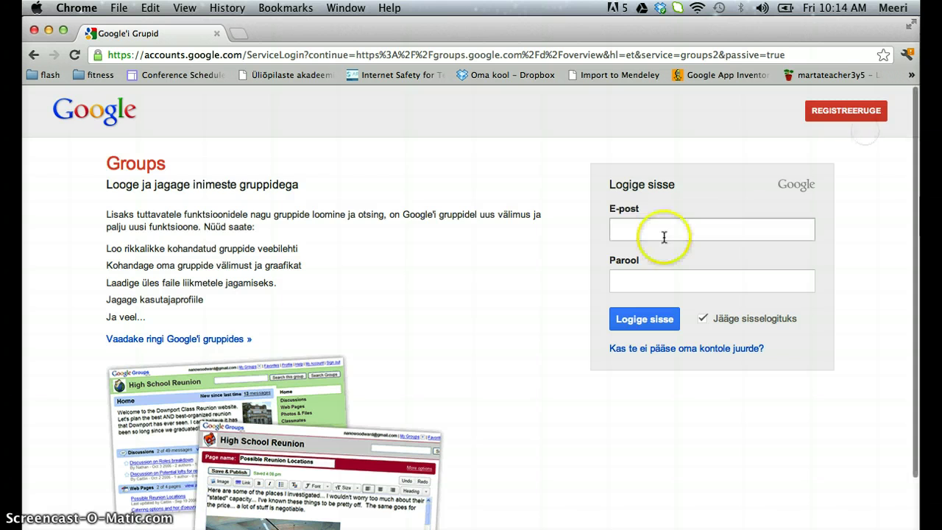
{"action": "left_click", "coordinate": [636, 252]}
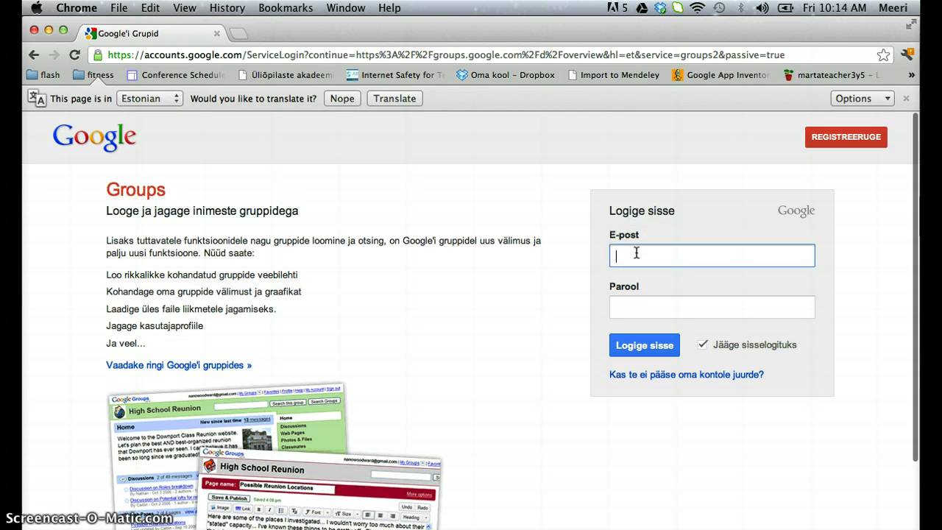
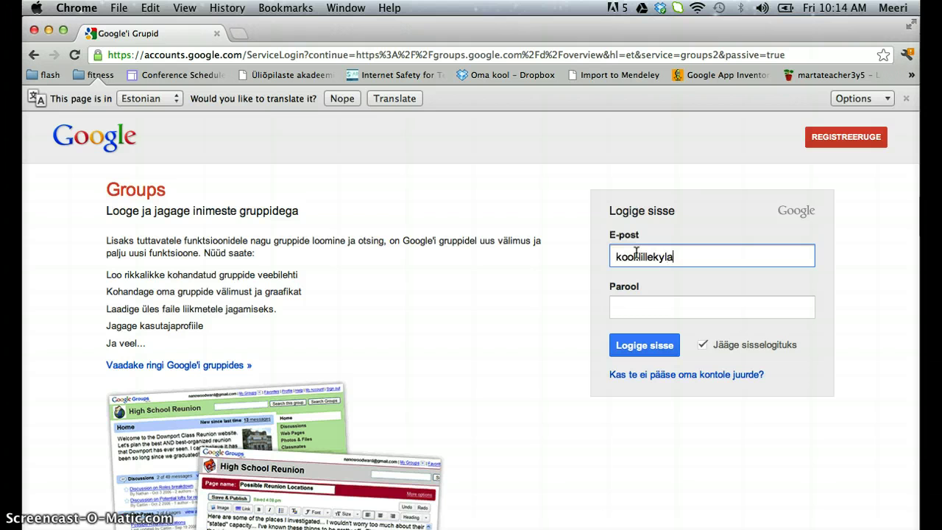
{"action": "key", "text": "Tab"}
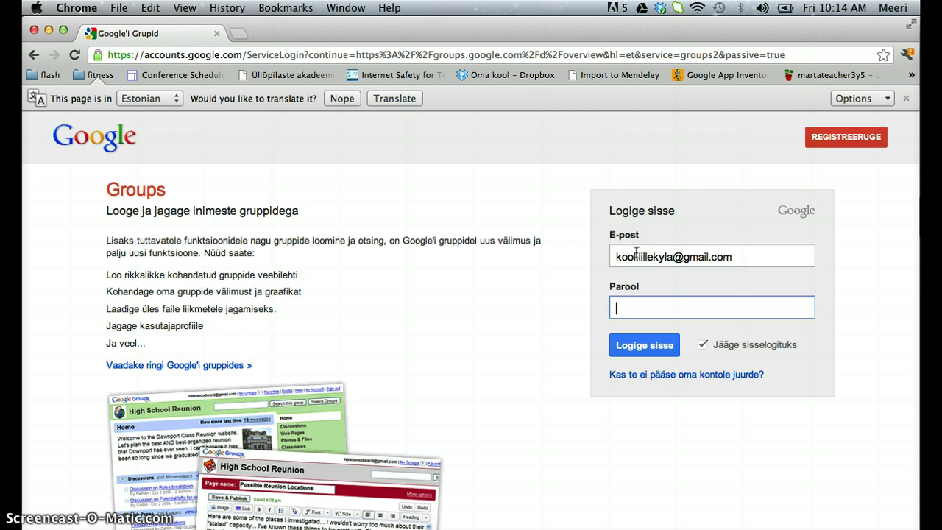
{"action": "type", "text": "•••••••••••"}
{"action": "left_click", "coordinate": [639, 349]}
{"action": "left_click", "coordinate": [703, 345]}
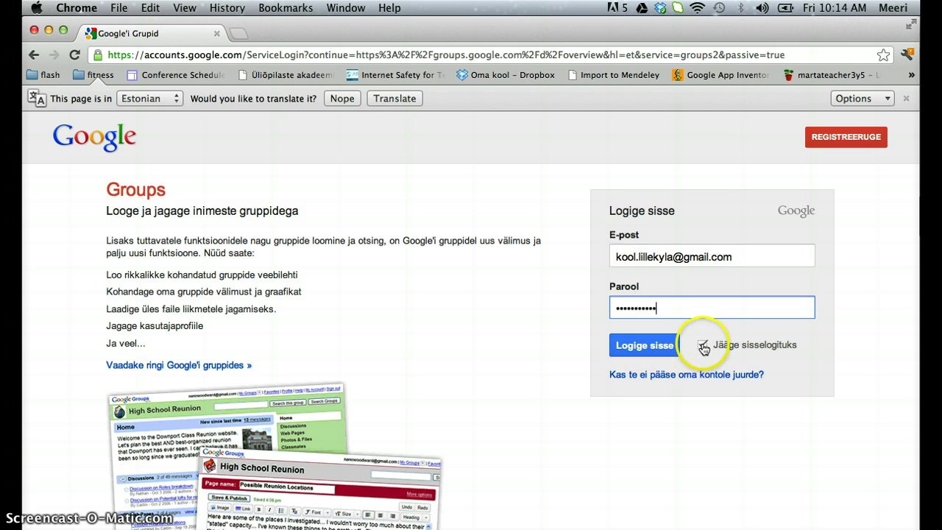
{"action": "left_click", "coordinate": [640, 348]}
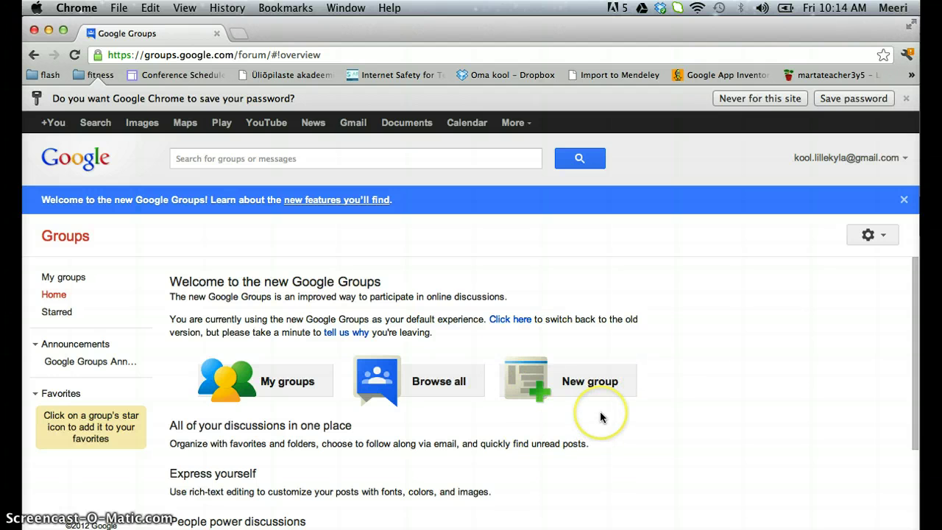
- Name the new group 5blapsevanemad2012 and describe it as '5 b klassi lastevanemate list'
{"action": "left_click", "coordinate": [567, 384]}
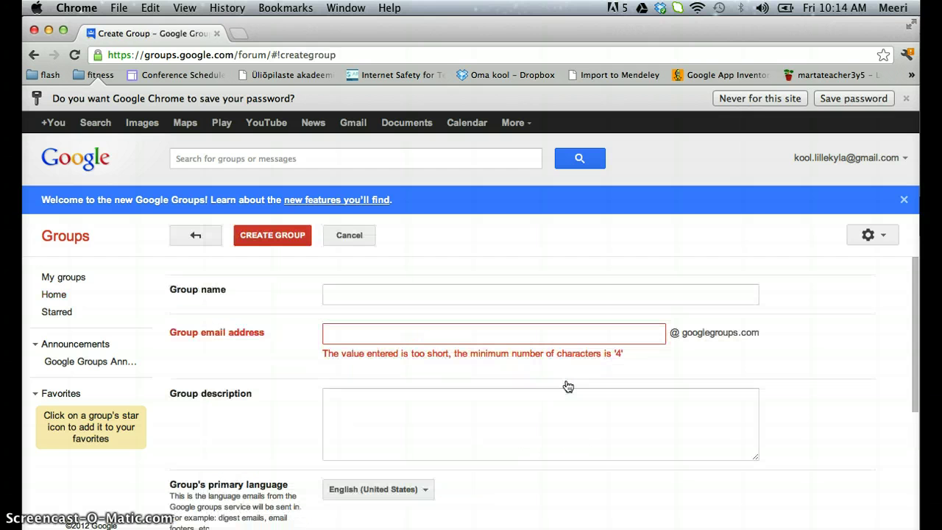
{"action": "left_click", "coordinate": [351, 296]}
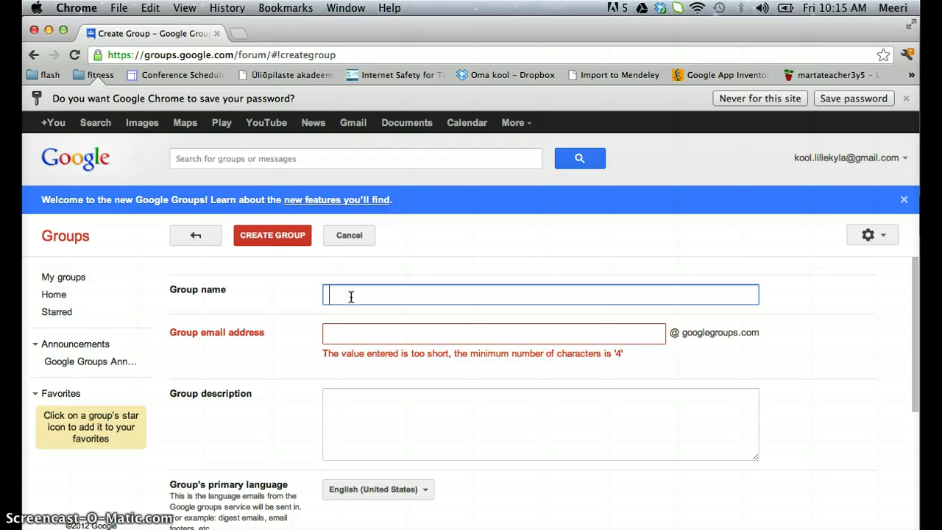
{"action": "type", "text": "5blap"}
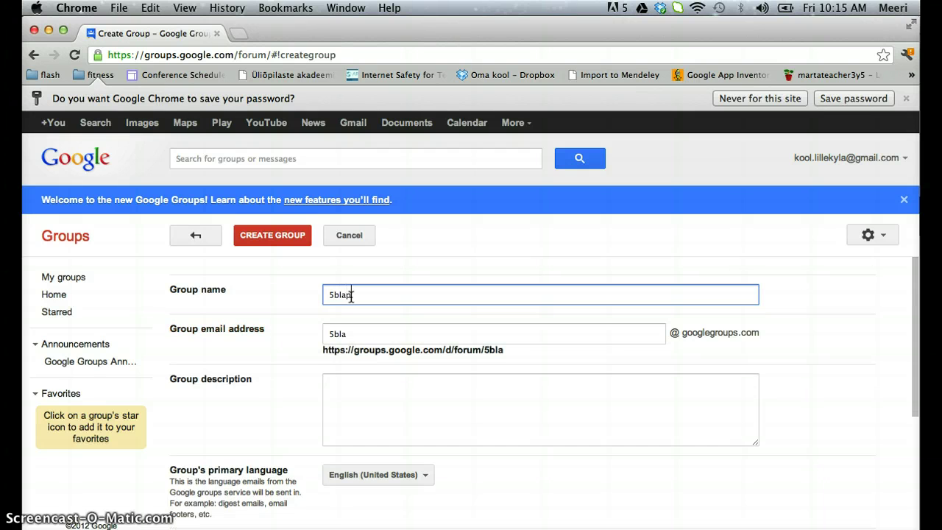
{"action": "type", "text": "sevanemad"}
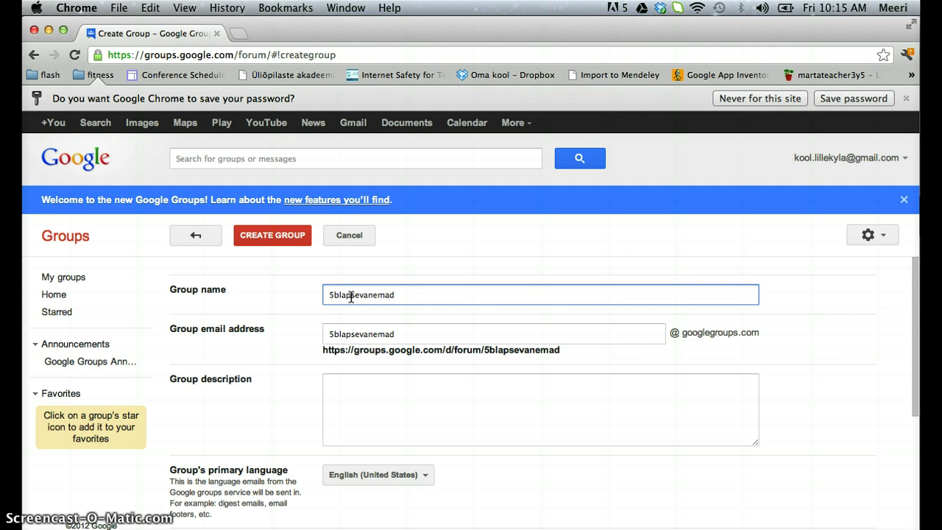
{"action": "type", "text": "2012"}
{"action": "left_click", "coordinate": [332, 383]}
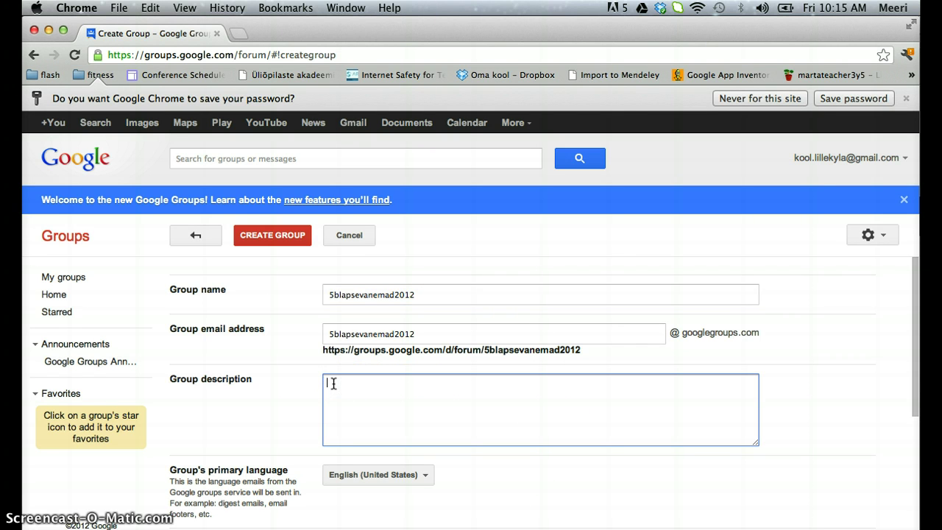
{"action": "type", "text": "5b k"}
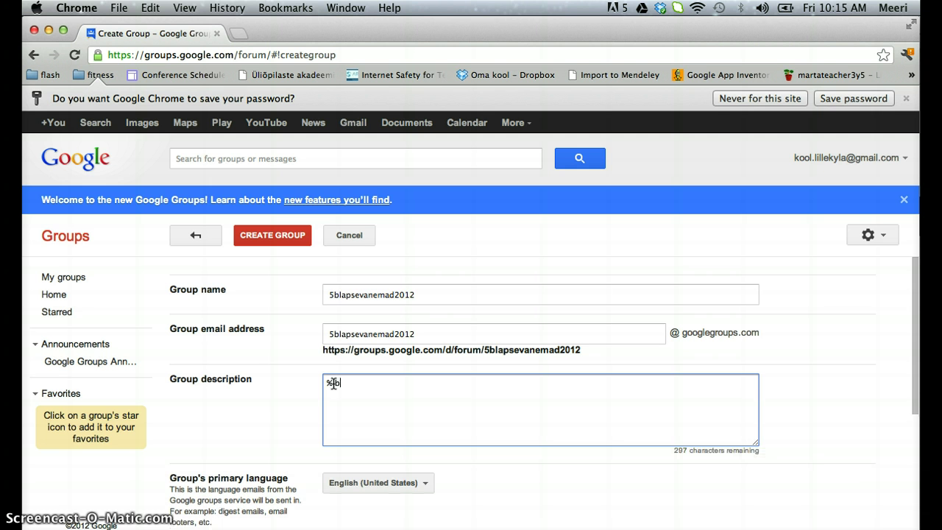
{"action": "type", "text": "lassi lastevanemate "}
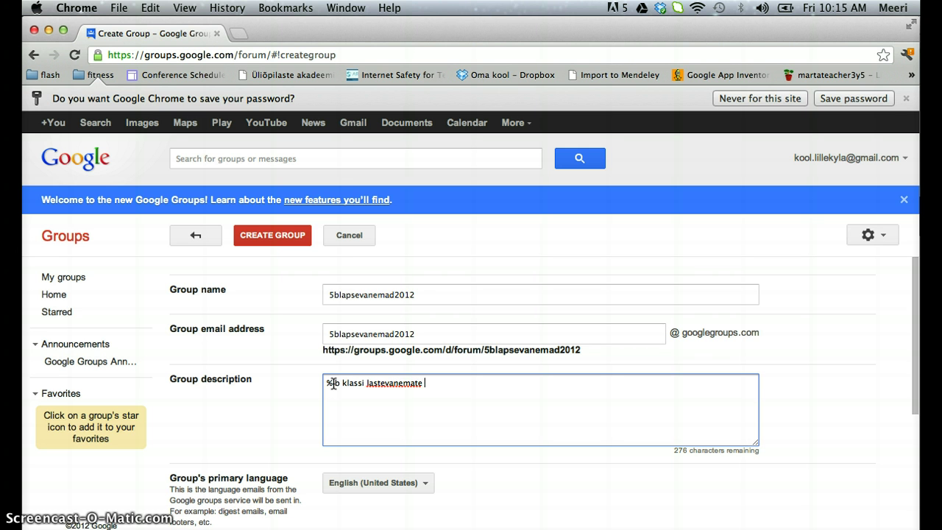
{"action": "type", "text": "list"}
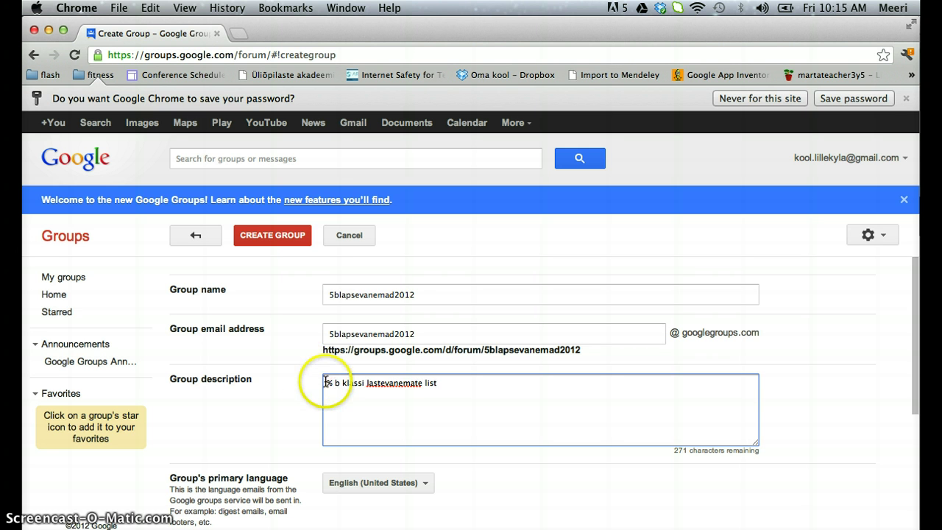
{"action": "left_click", "coordinate": [331, 383]}
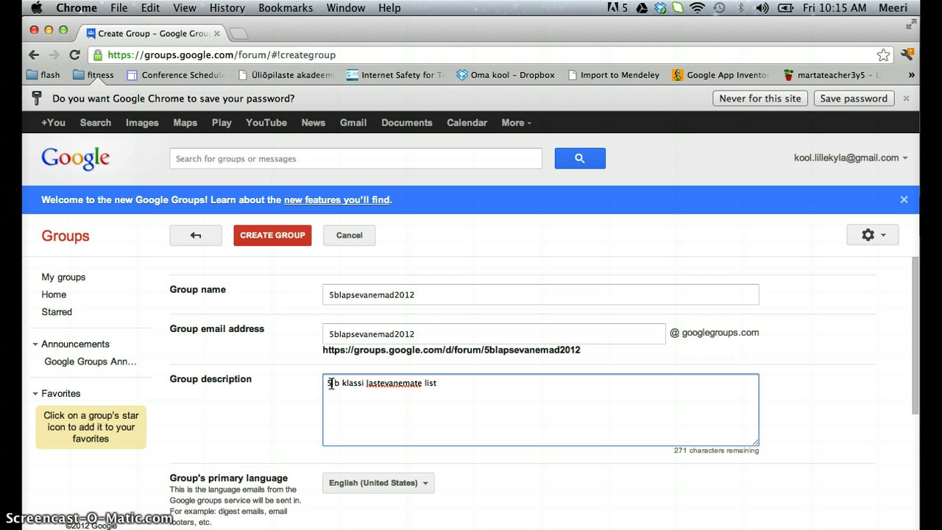
{"action": "left_click", "coordinate": [752, 438]}
{"action": "left_click", "coordinate": [813, 429]}
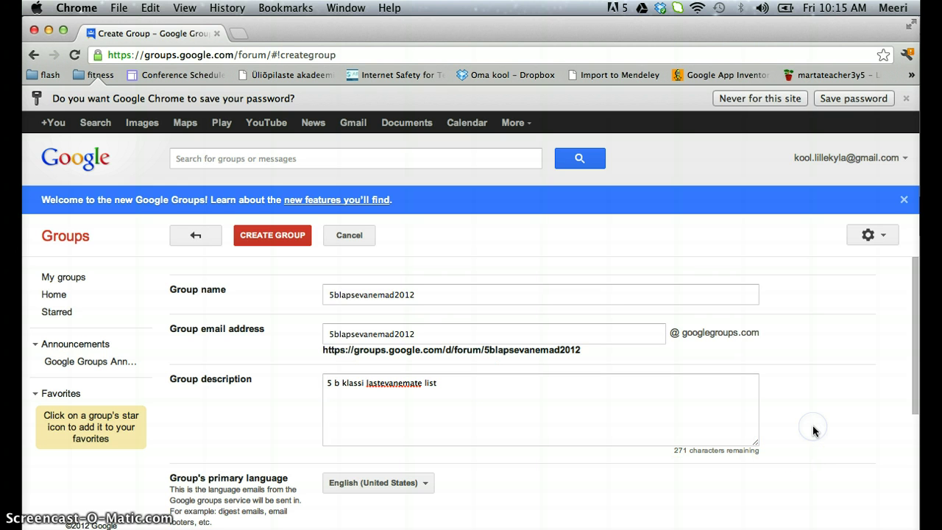
- Set the group's language to Estonian and keep Email list as the group type
{"action": "left_click_drag", "start_coordinate": [918, 399], "coordinate": [919, 486]}
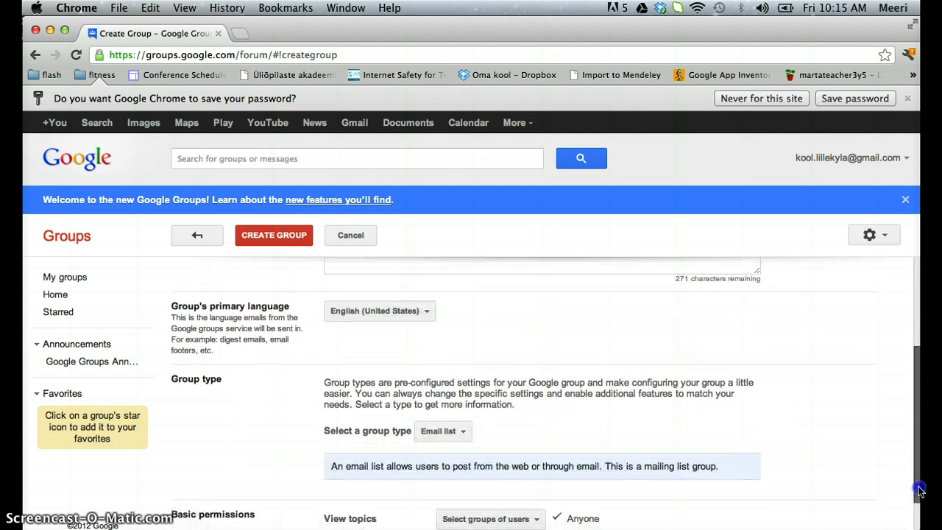
{"action": "left_click", "coordinate": [427, 313]}
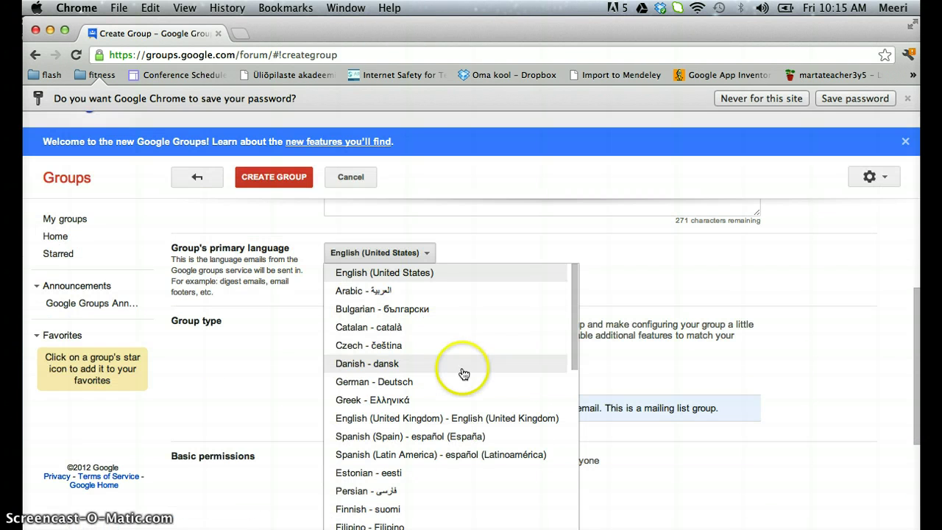
{"action": "left_click", "coordinate": [411, 475]}
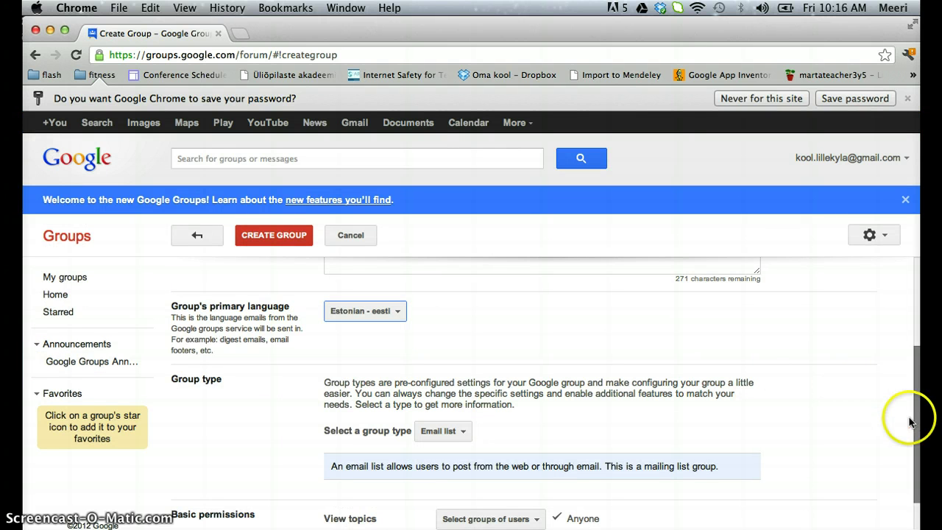
{"action": "left_click_drag", "start_coordinate": [915, 432], "coordinate": [915, 501]}
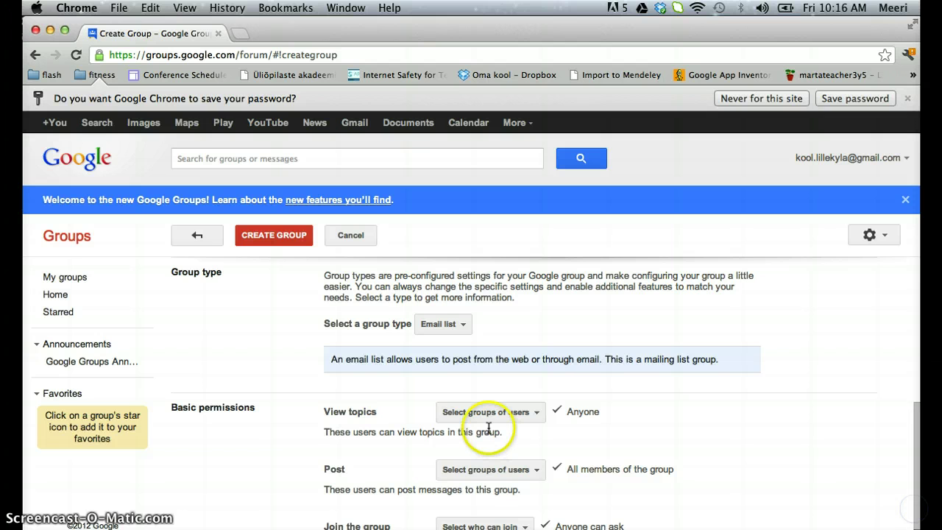
{"action": "left_click", "coordinate": [464, 326]}
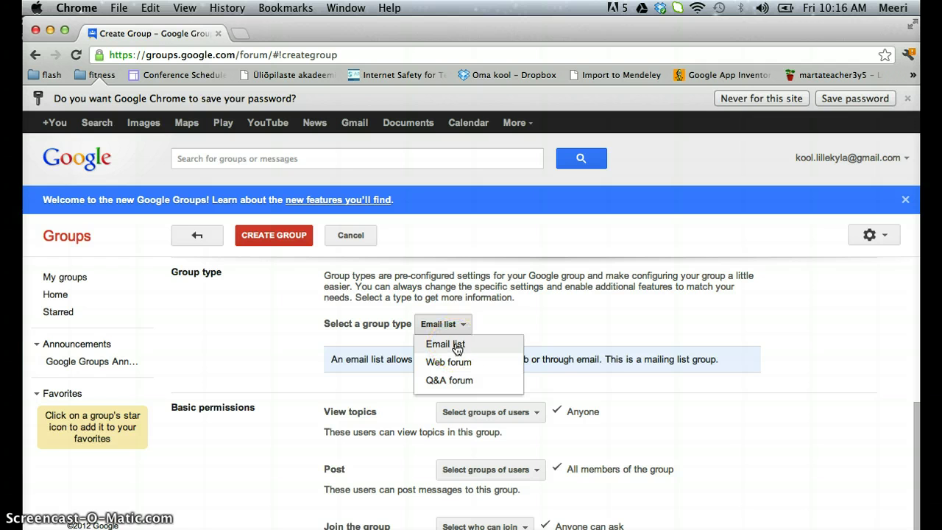
{"action": "left_click", "coordinate": [805, 368]}
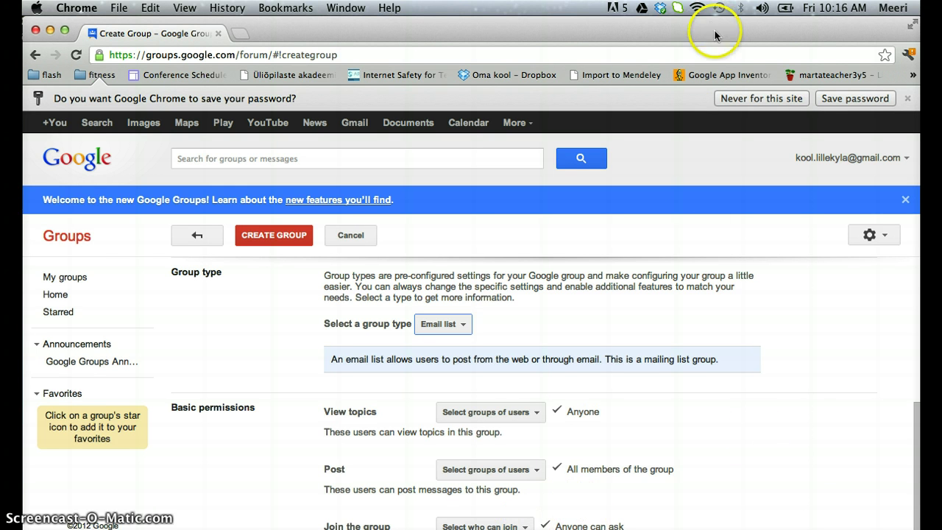
- Allow only invited users to join, then create the group
{"action": "left_click", "coordinate": [520, 526]}
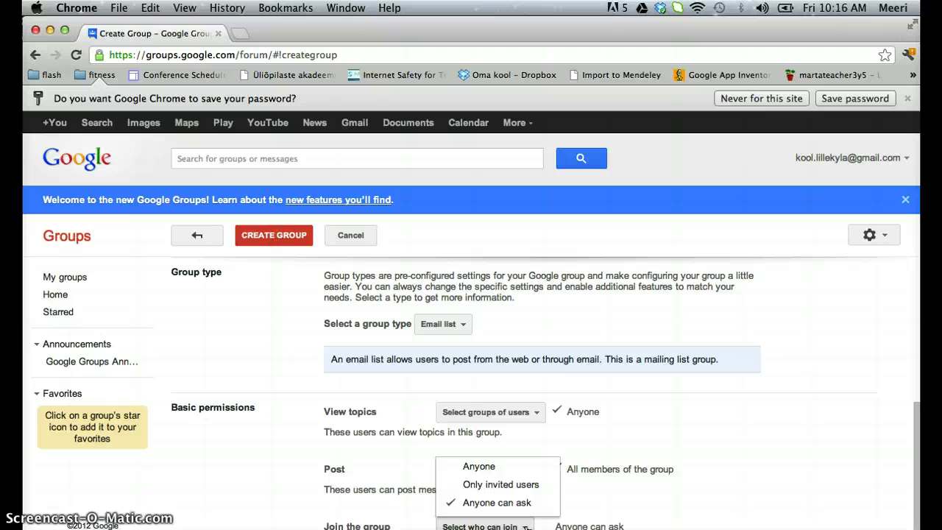
{"action": "left_click", "coordinate": [514, 489]}
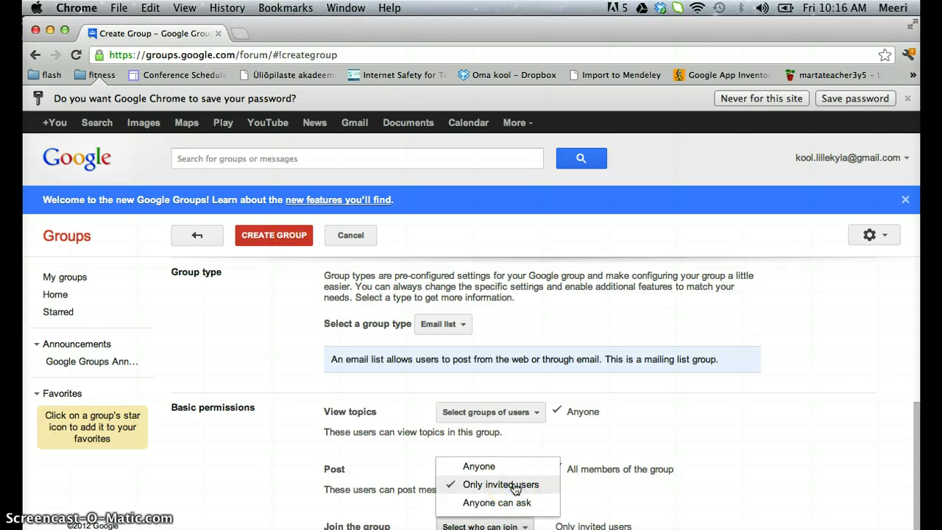
{"action": "left_click", "coordinate": [770, 479]}
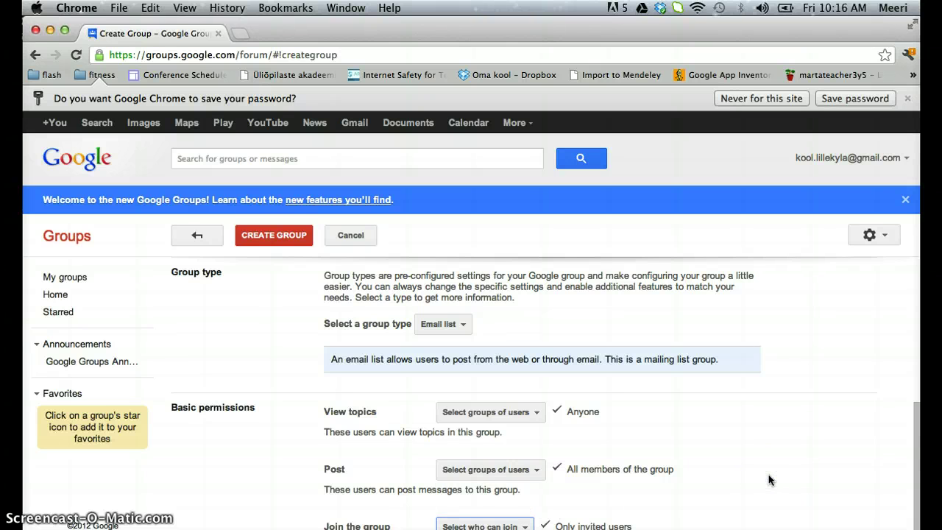
{"action": "left_click", "coordinate": [274, 237]}
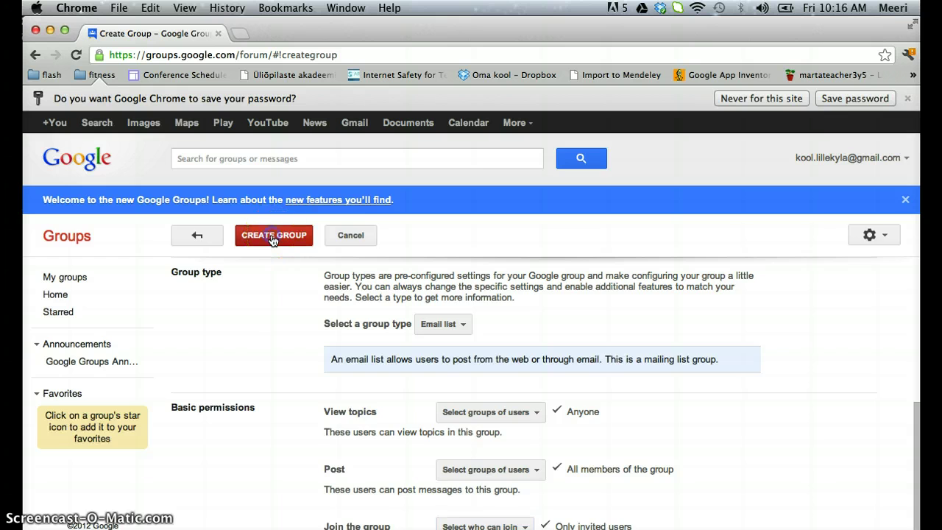
- Get a more readable verification image, enter its characters, and submit the answer
{"action": "left_click", "coordinate": [321, 317]}
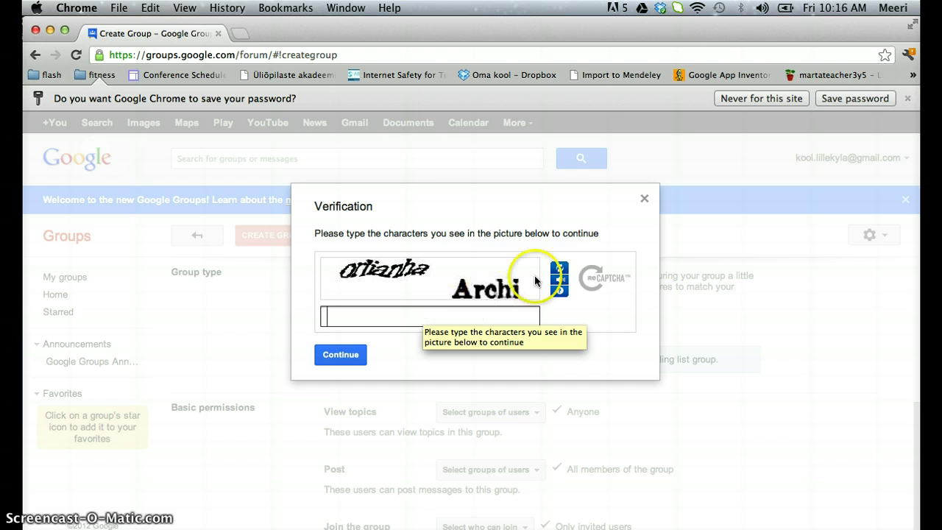
{"action": "left_click", "coordinate": [560, 271]}
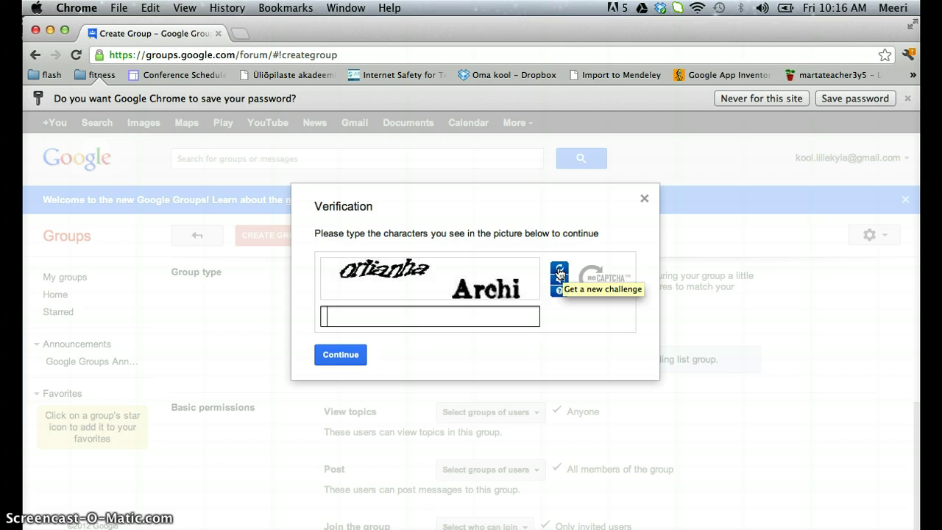
{"action": "left_click", "coordinate": [559, 271]}
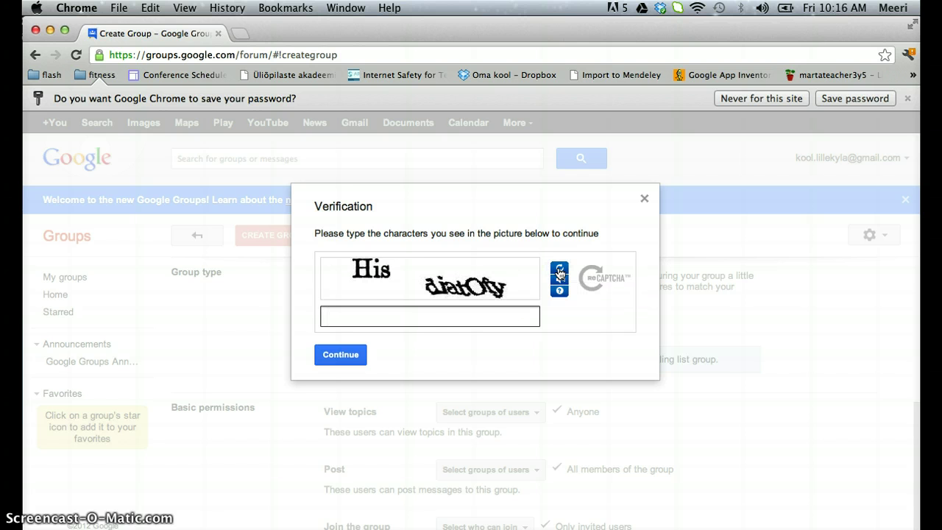
{"action": "left_click", "coordinate": [394, 314]}
{"action": "type", "text": "His diatOfy"}
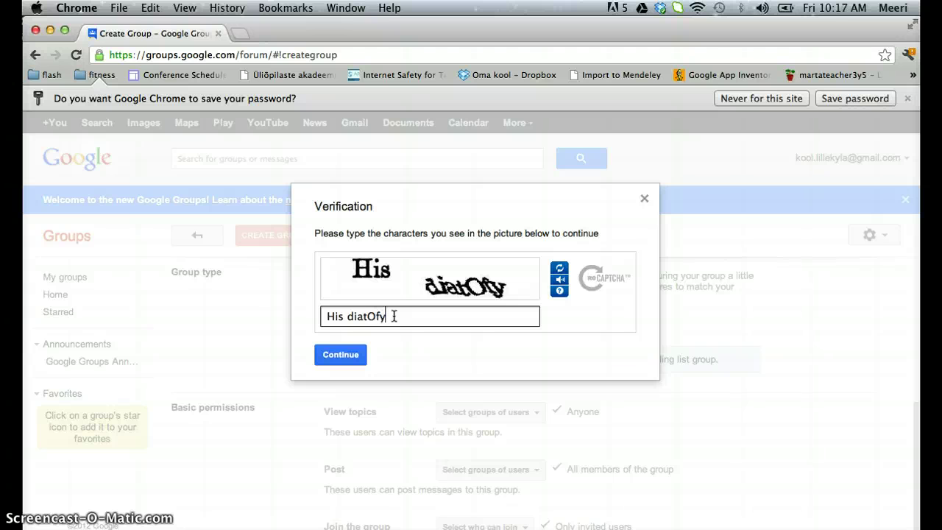
{"action": "left_click", "coordinate": [338, 355]}
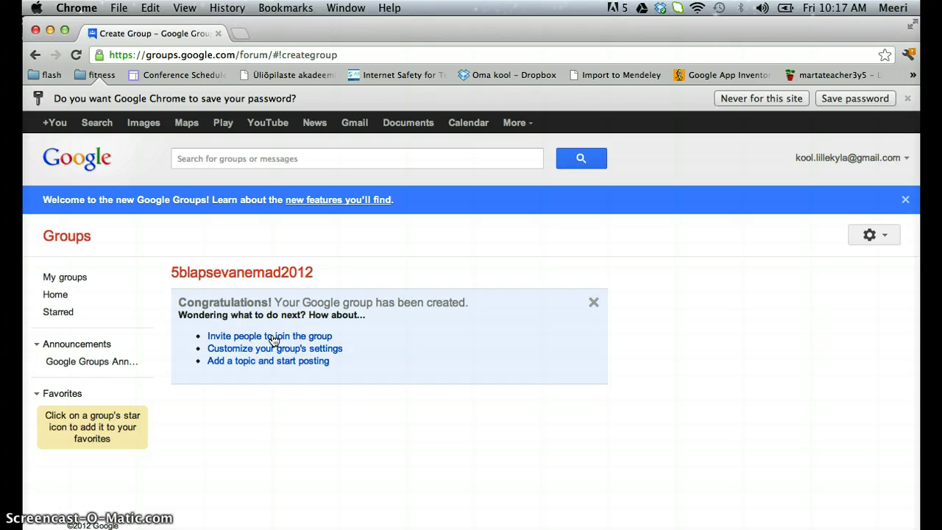
- Enter the two parents' e-mail addresses, comma-separated, and correct the first address
{"action": "left_click", "coordinate": [272, 337]}
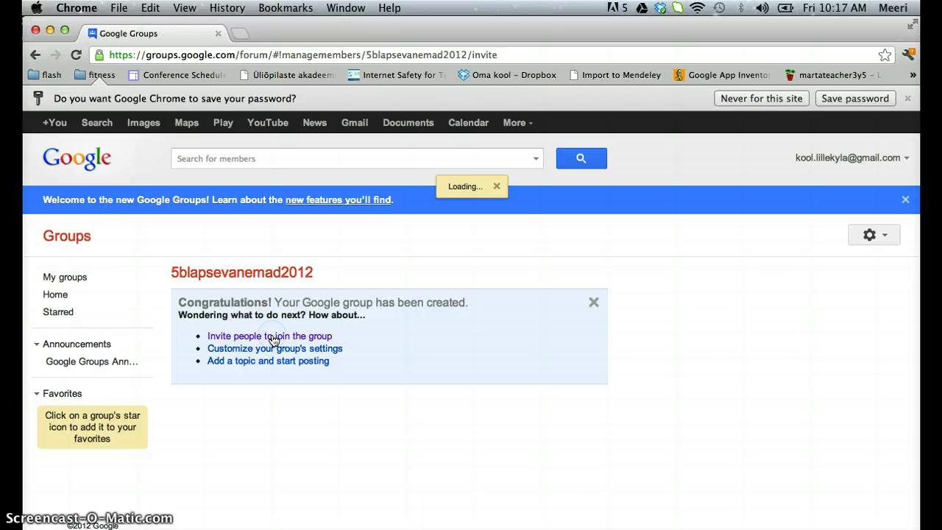
{"action": "left_click", "coordinate": [312, 359]}
{"action": "left_click", "coordinate": [235, 291]}
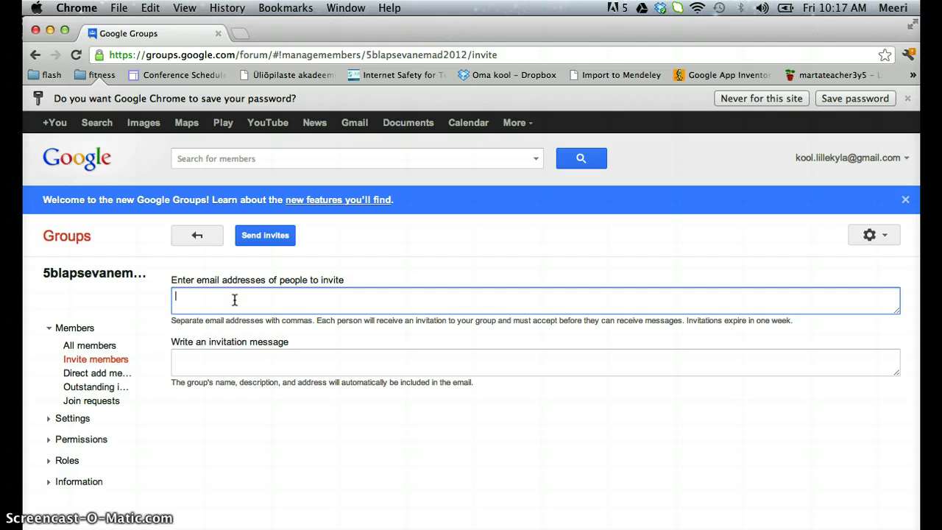
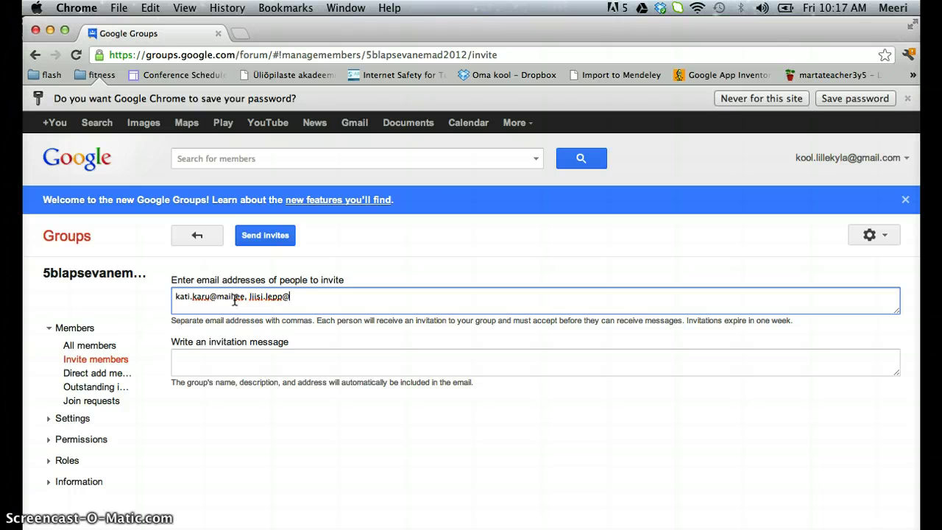
{"action": "left_click", "coordinate": [358, 298]}
- Write the invitation message 'Tere tulemast 5b klassi lastevanemate meililisti.'
{"action": "left_click", "coordinate": [226, 356]}
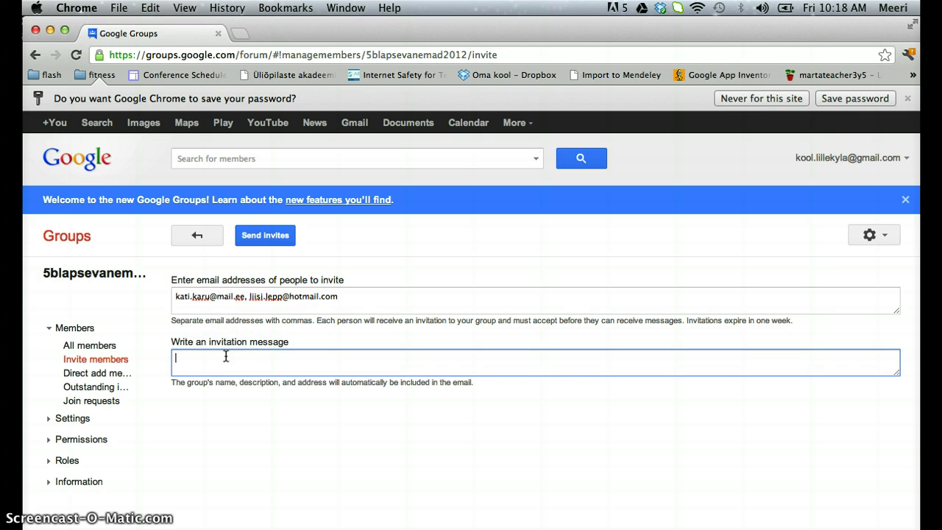
{"action": "type", "text": "Tere tulemast 5b klassi lastevanemate"}
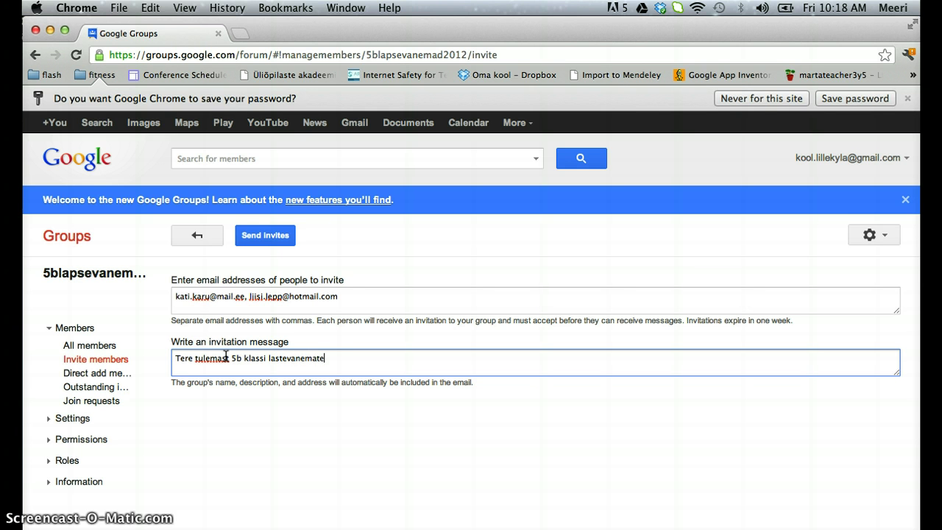
{"action": "type", "text": " l "}
{"action": "type", "text": "me"}
{"action": "key", "text": "BackSpace"}
{"action": "key", "text": "BackSpace"}
{"action": "key", "text": "BackSpace"}
{"action": "key", "text": "BackSpace"}
{"action": "type", "text": "meililisti."}
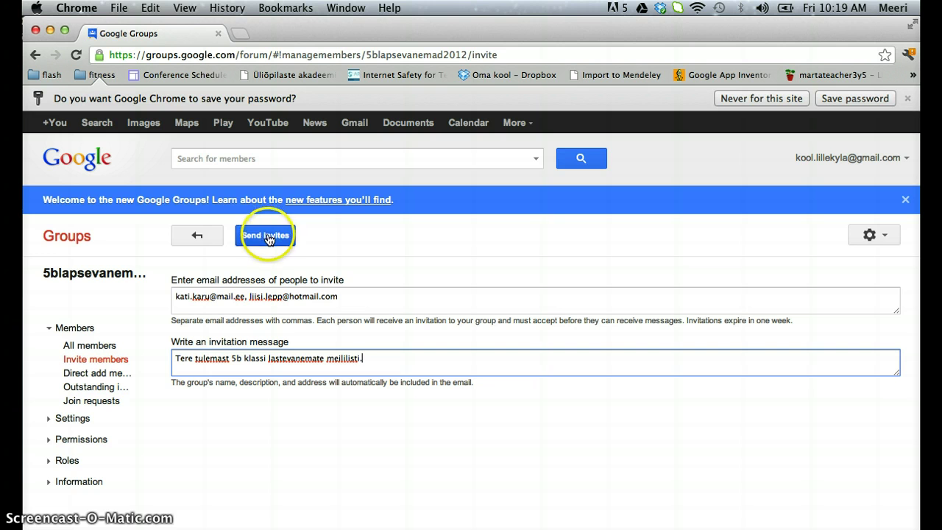
- Send the invites to both parents, entering the verification characters when prompted
{"action": "left_click", "coordinate": [267, 236]}
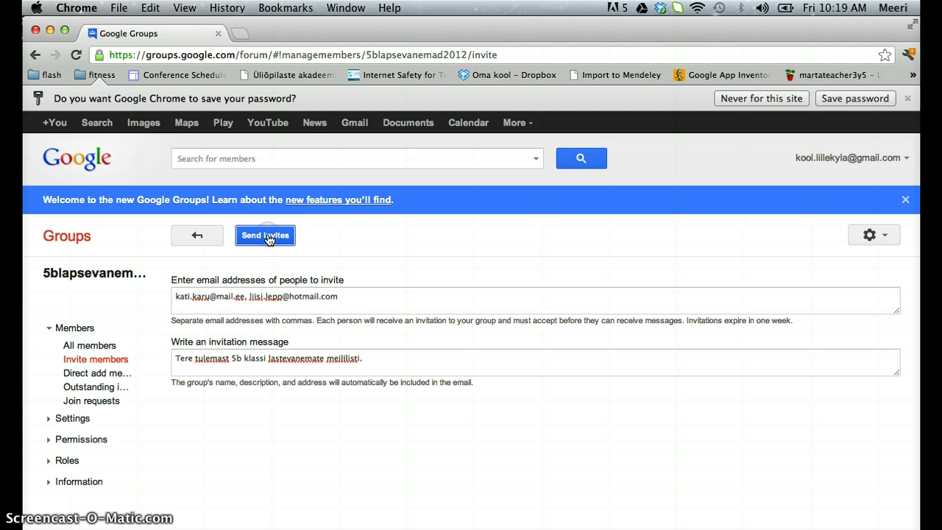
{"action": "left_click", "coordinate": [347, 317]}
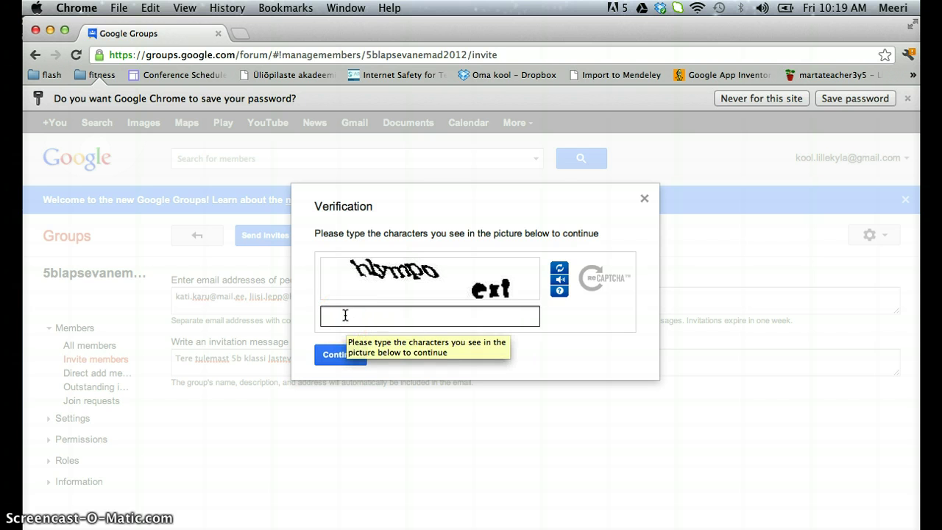
{"action": "type", "text": "h"}
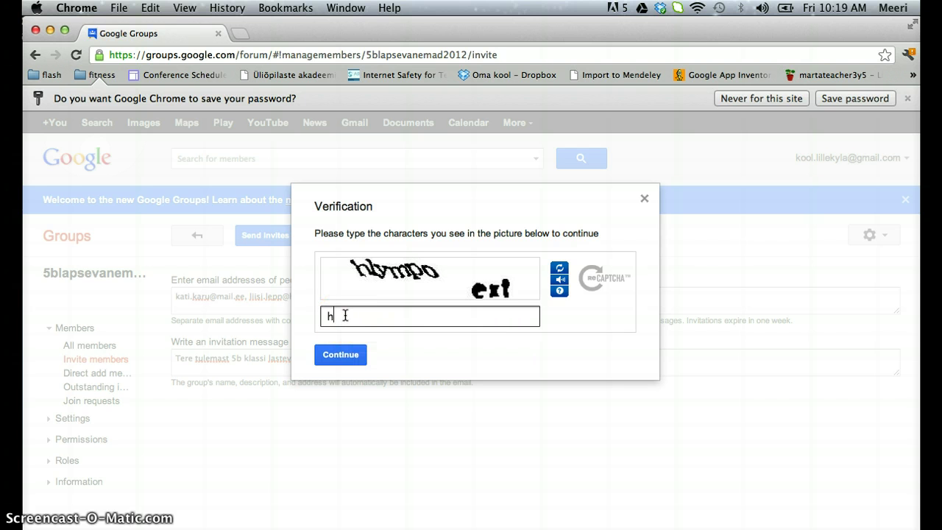
{"action": "type", "text": "lympo ext"}
{"action": "left_click", "coordinate": [341, 355]}
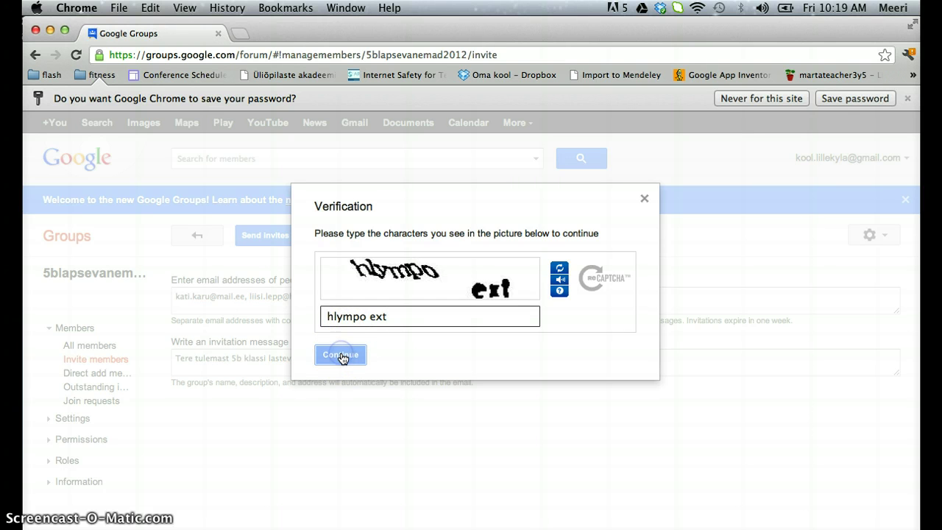
{"action": "left_click", "coordinate": [343, 359]}
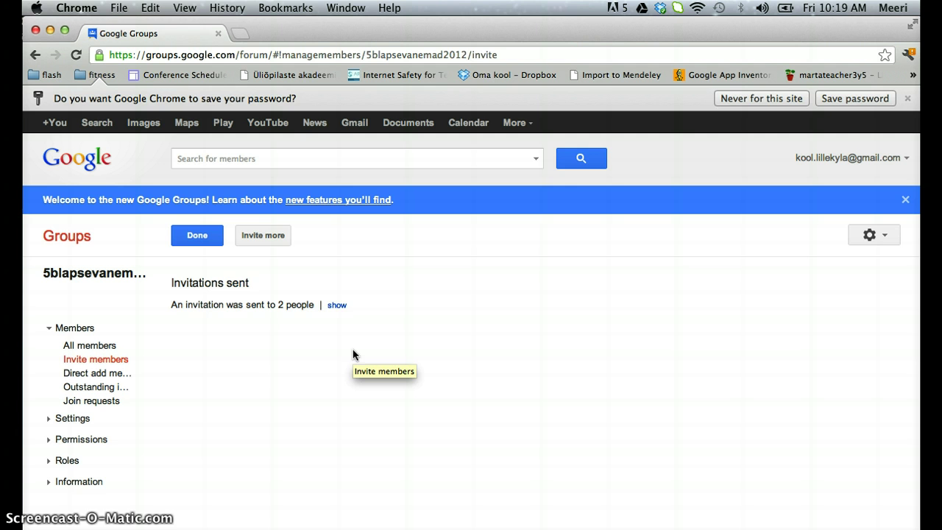
{"action": "left_click", "coordinate": [147, 444]}
{"action": "left_click", "coordinate": [94, 508]}
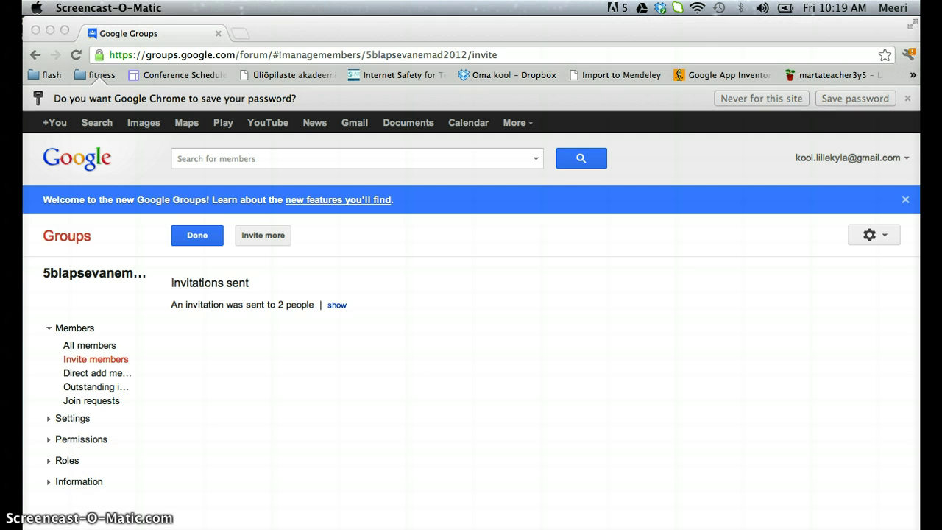